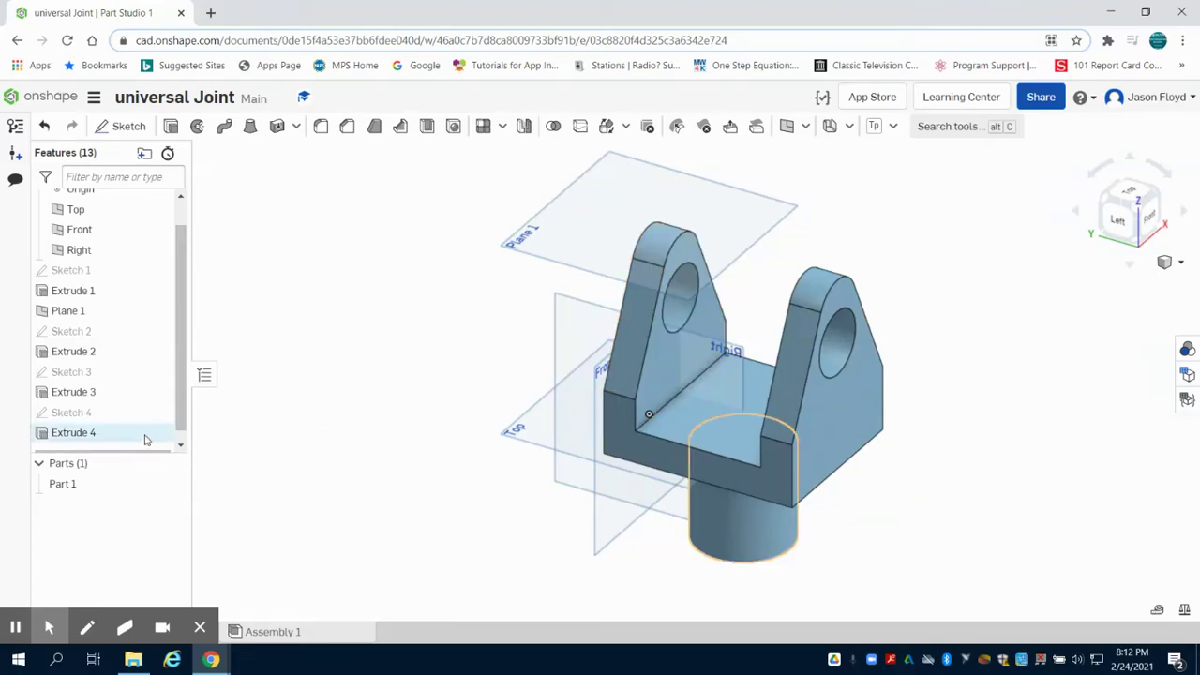
Hide Plane 1 and the yoke Part 1, then start a sketch on the Top plane viewed from above
click(158, 310)
click(170, 483)
click(145, 124)
click(570, 384)
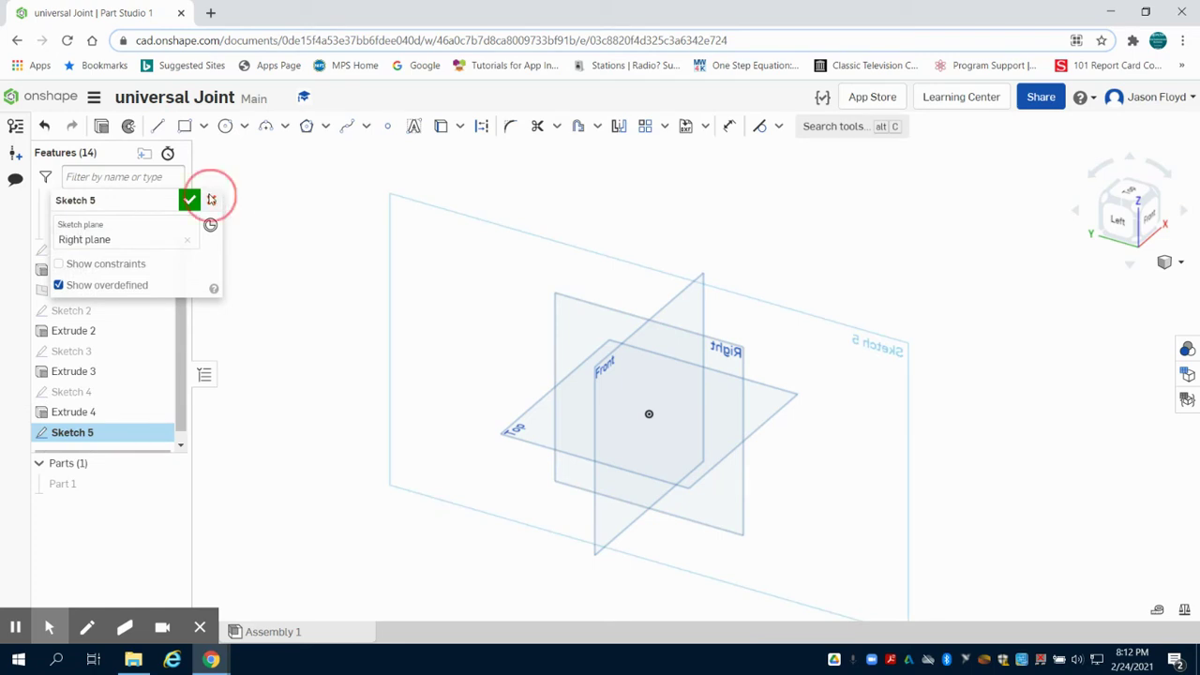
click(211, 199)
click(146, 123)
click(545, 421)
click(1144, 197)
Draw a Ø2 circle centred on the origin
click(225, 125)
click(697, 376)
click(709, 318)
text(2)
key(Return)
Extrude the circle into a new cylinder part, Part 2
click(102, 126)
click(190, 200)
key(Down)
key(Down)
right_drag(1021, 345, 1010, 319)
Start a sketch on the Front plane and draw a Ø5 circle beside the cylinder
click(113, 128)
click(872, 514)
key(n)
click(225, 126)
click(762, 293)
click(762, 247)
text(5)
key(Return)
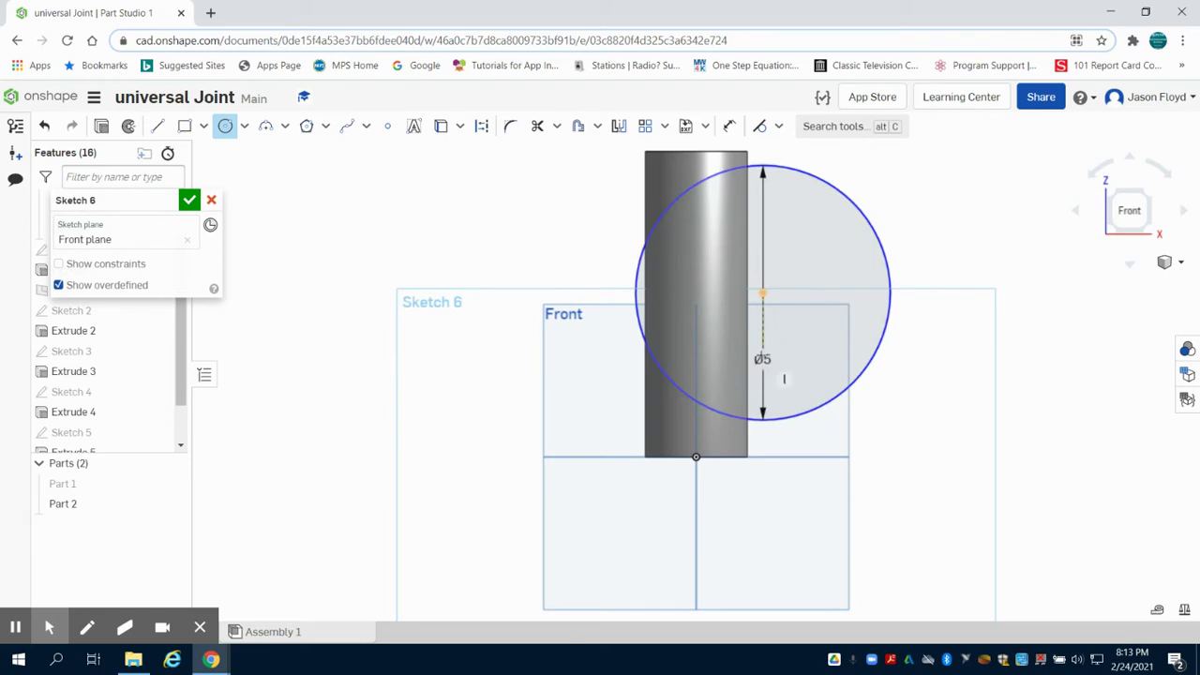
Change the circle's diameter from 5 to 2
right_click(761, 362)
click(770, 367)
double_click(764, 360)
text(2)
key(Return)
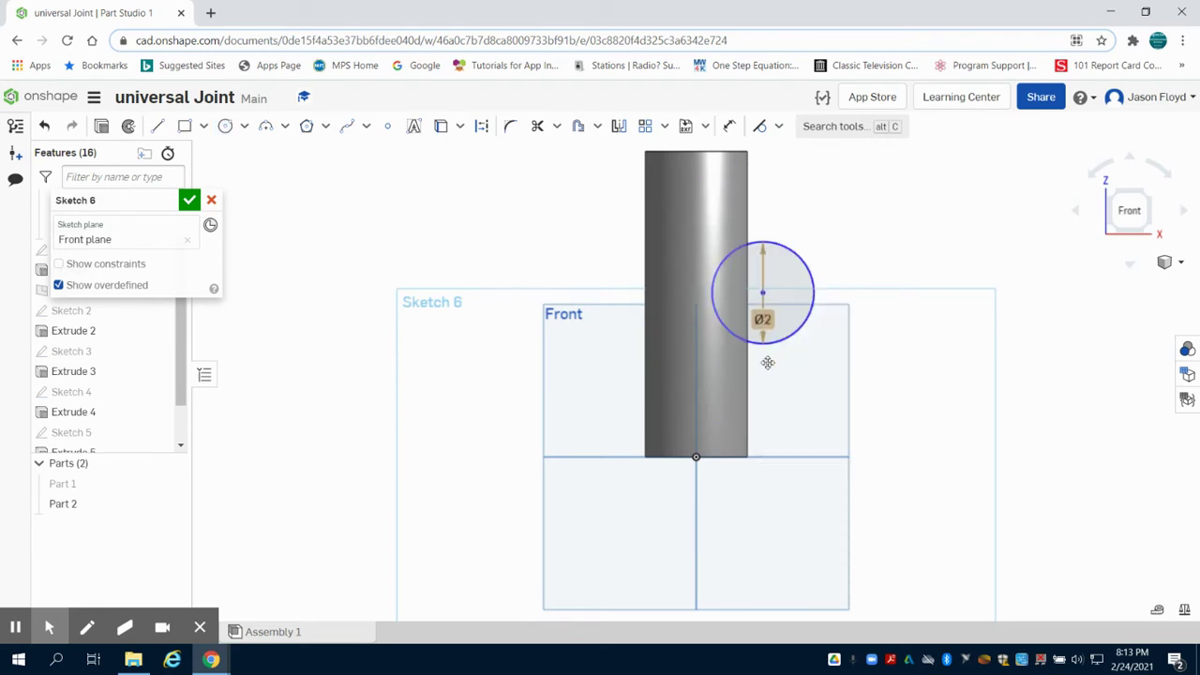
Dimension the circle's centre 3 above the cylinder's bottom edge
click(729, 125)
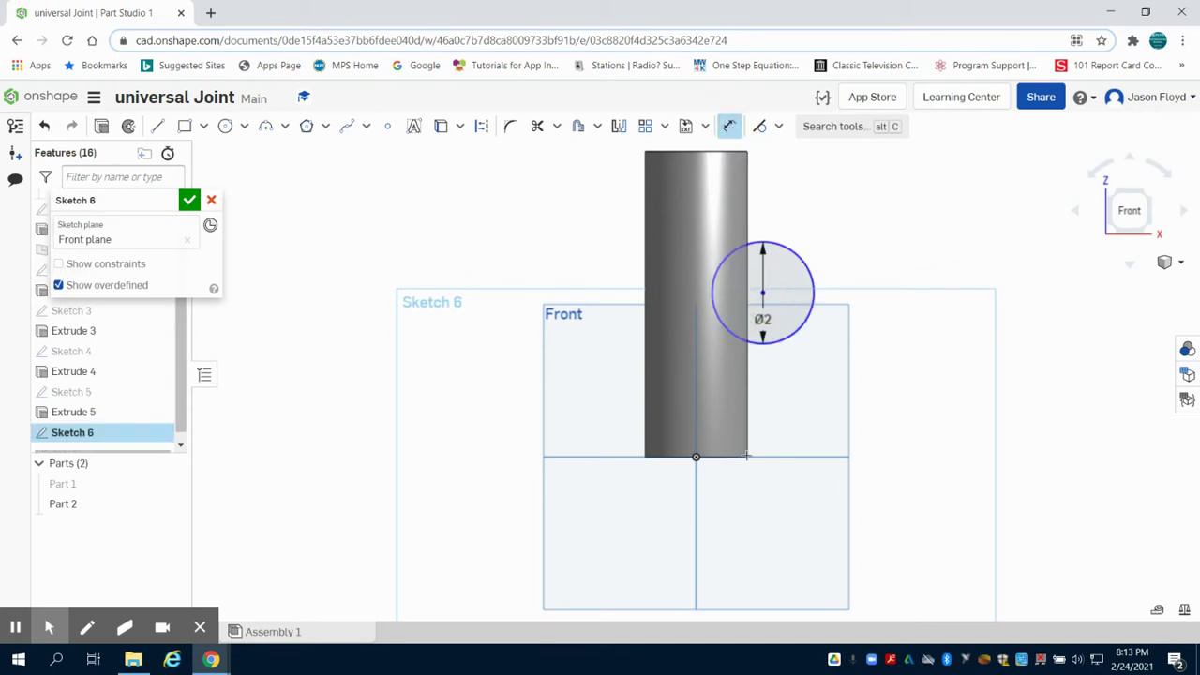
click(765, 452)
click(804, 434)
text(3.225852)
key(Return)
click(727, 125)
Dimension the circle 1.4 from the vertical centre line
click(701, 415)
click(720, 425)
key(Return)
Extrude the circle symmetrically, adding it to Part 2 as the cross pin
click(101, 126)
click(163, 330)
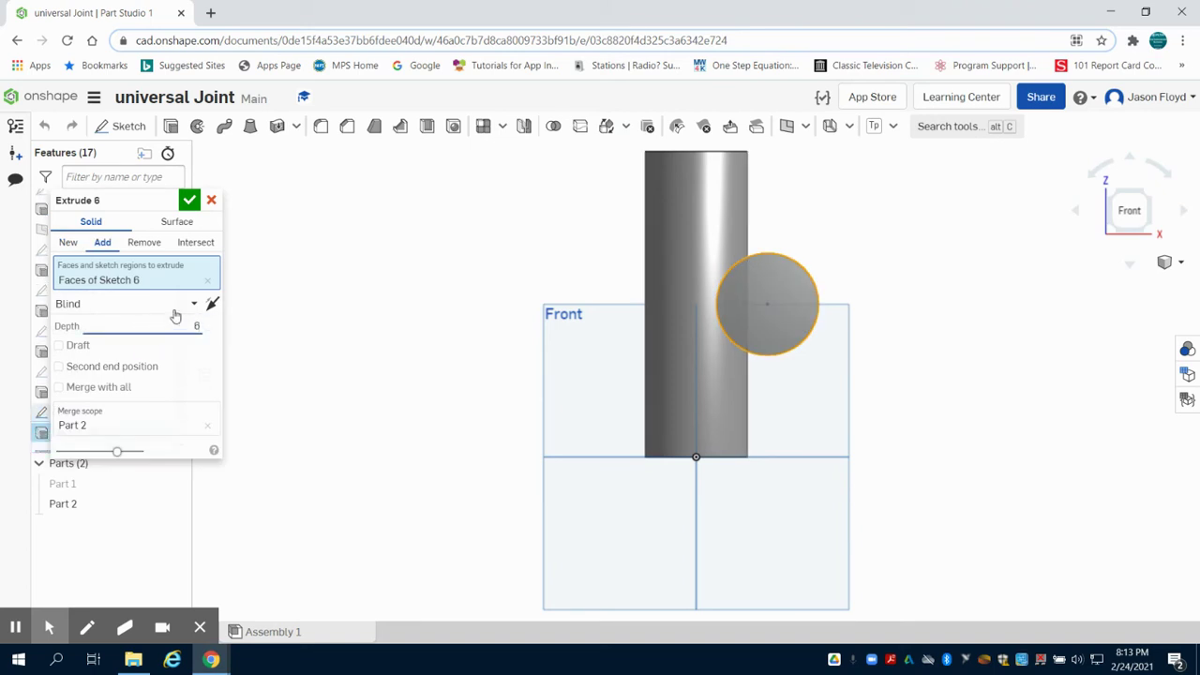
click(175, 304)
click(156, 350)
click(190, 201)
right_drag(463, 254, 459, 297)
In Assembly 1, insert two copies of the yoke Part 1
click(330, 637)
click(140, 129)
click(325, 377)
click(472, 369)
click(293, 377)
click(1045, 354)
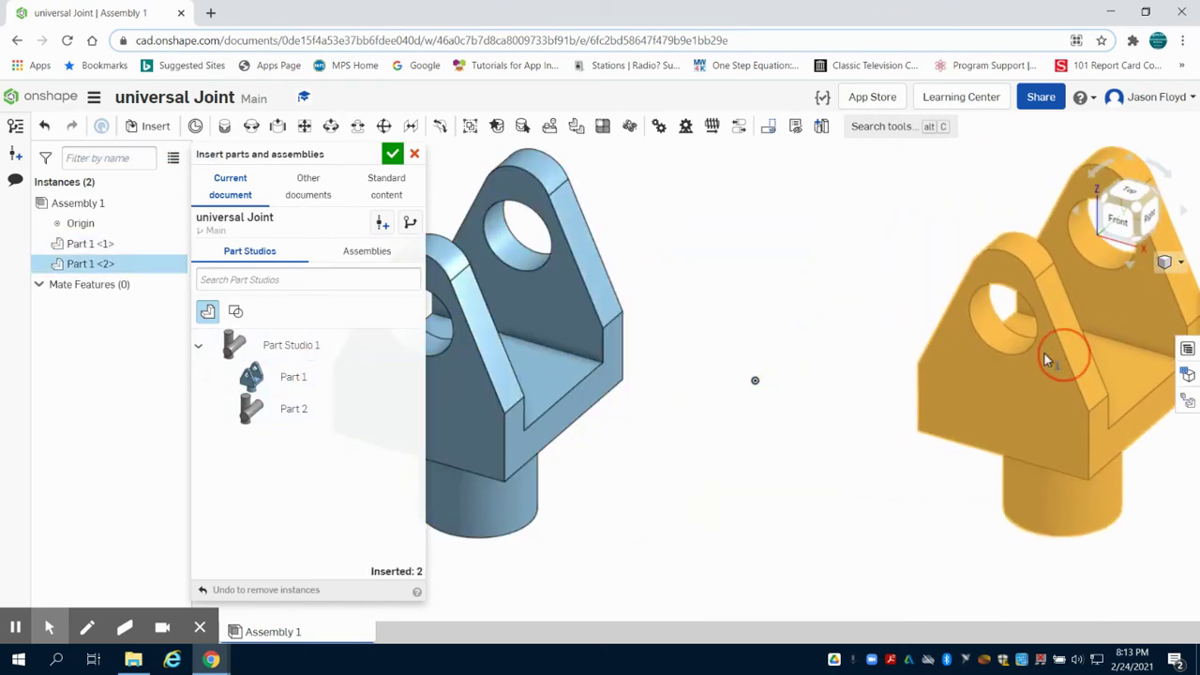
Insert the cross pin Part 2 and move it between the two yokes
click(333, 408)
click(865, 551)
key(f)
drag(750, 448, 714, 366)
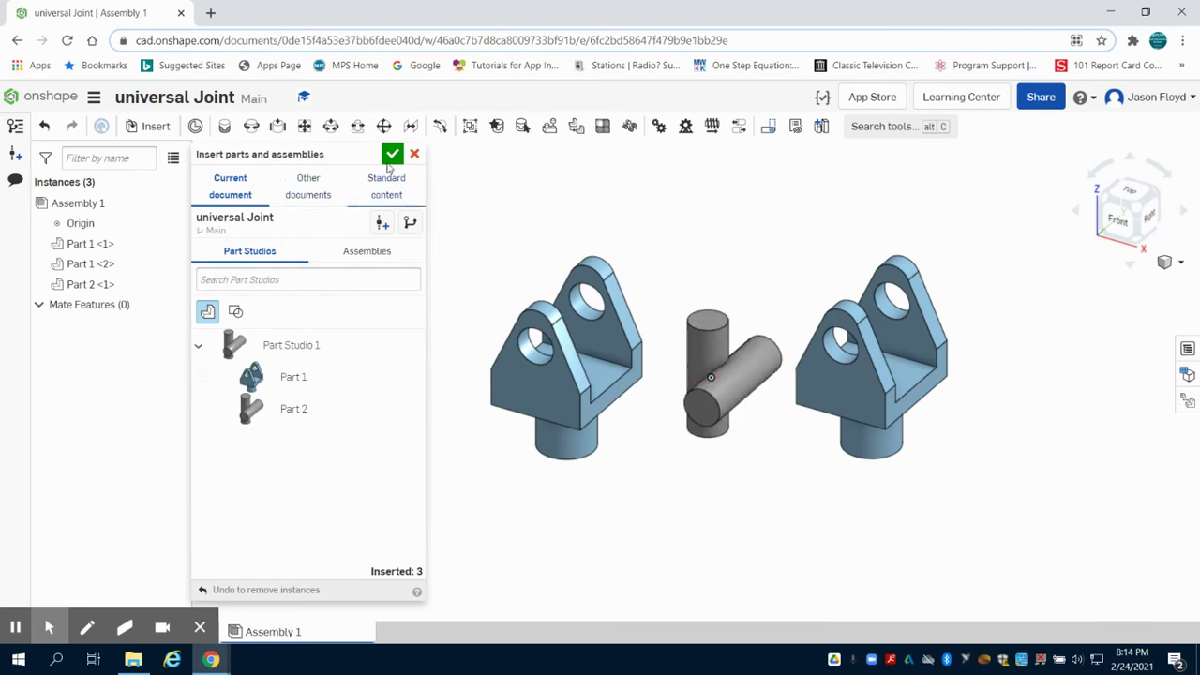
click(392, 154)
Fix the cross pin in place
right_click(708, 389)
click(662, 490)
right_click(711, 405)
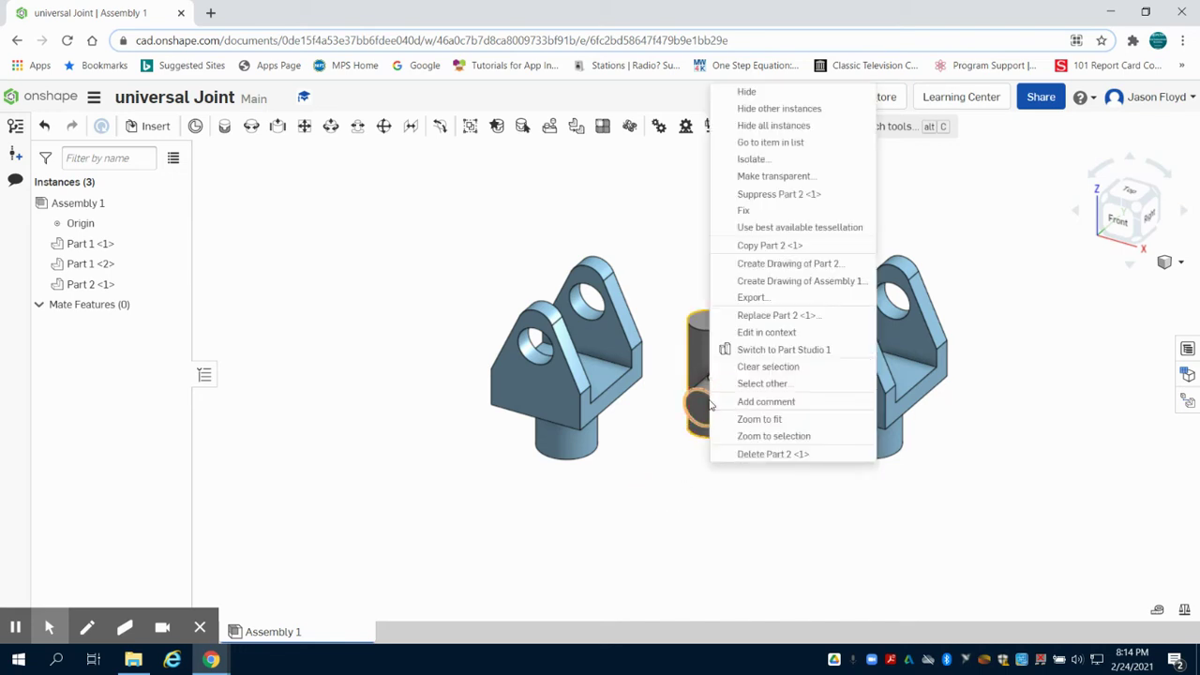
click(761, 205)
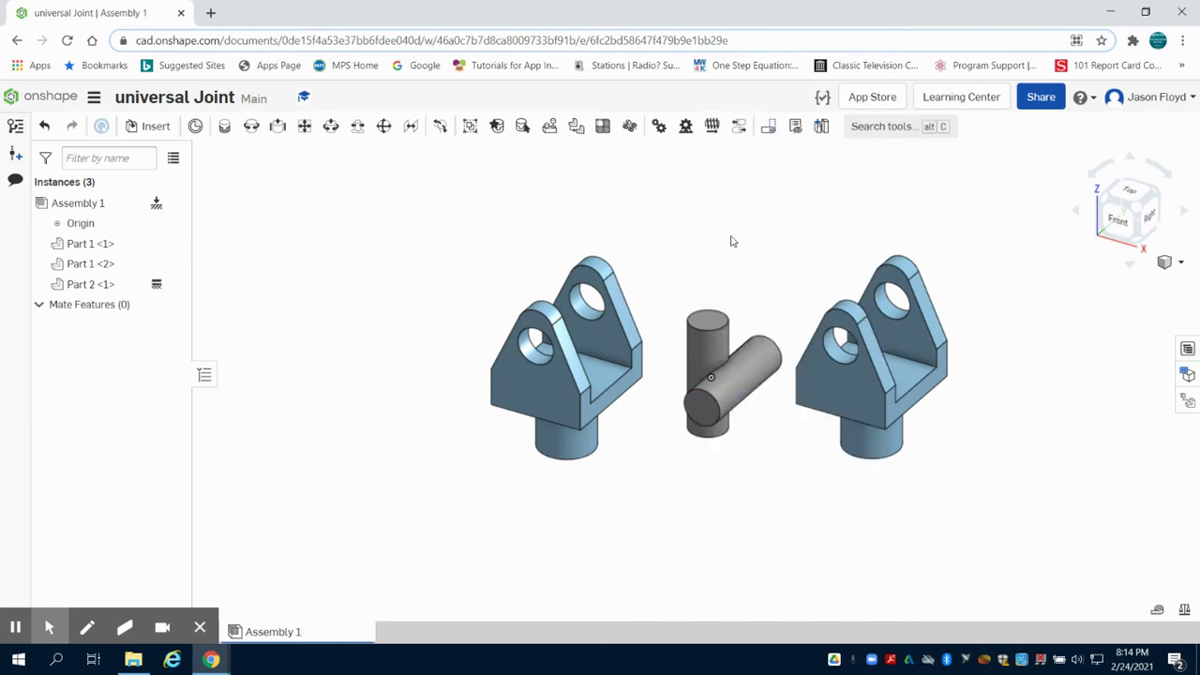
Join the right yoke's face to the pin's end with Revolute 1
click(251, 127)
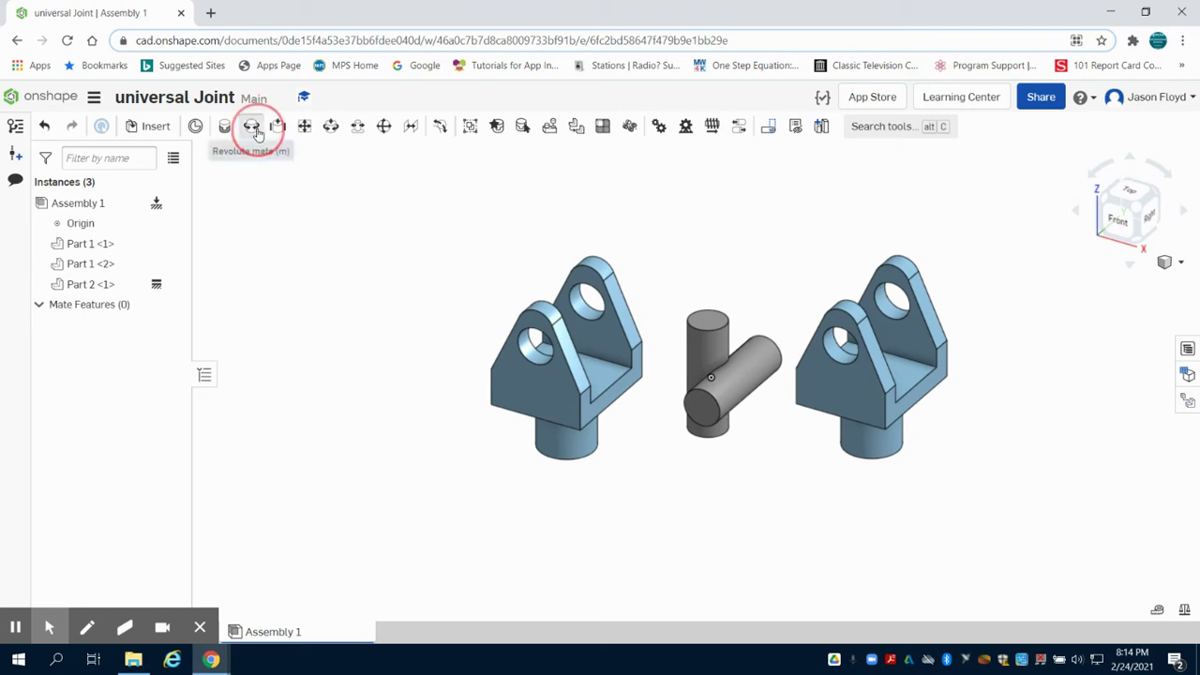
click(828, 357)
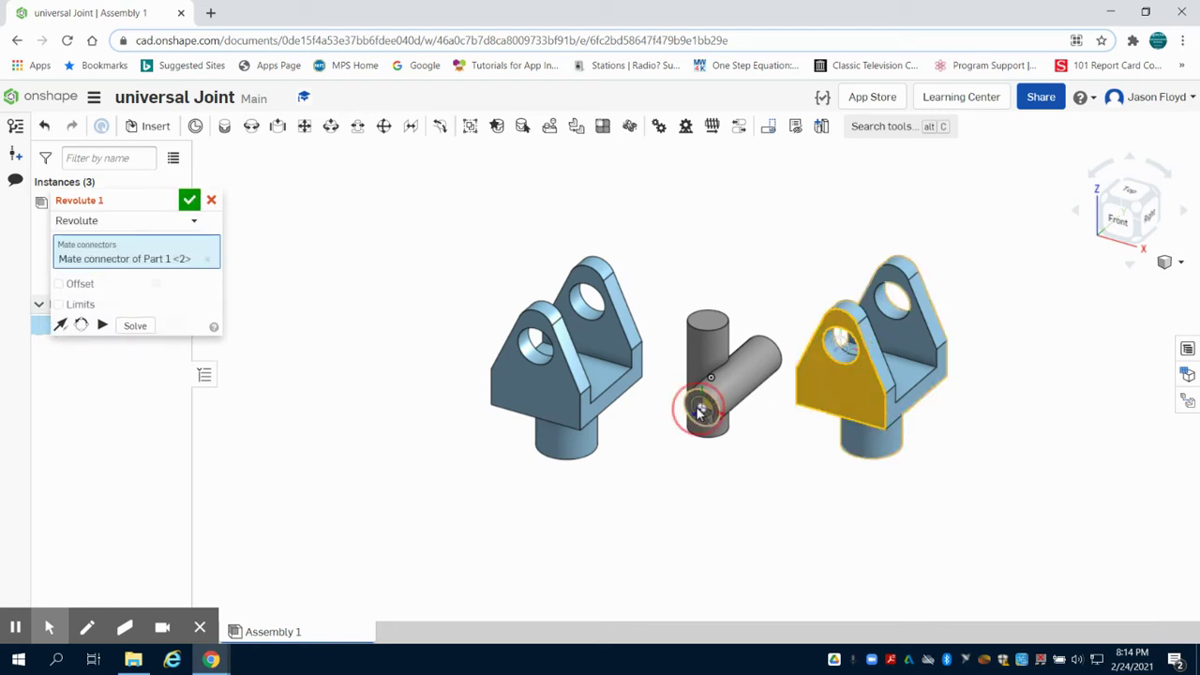
click(698, 413)
click(906, 440)
Join the left yoke's face to the pin's top with Revolute 2
click(527, 362)
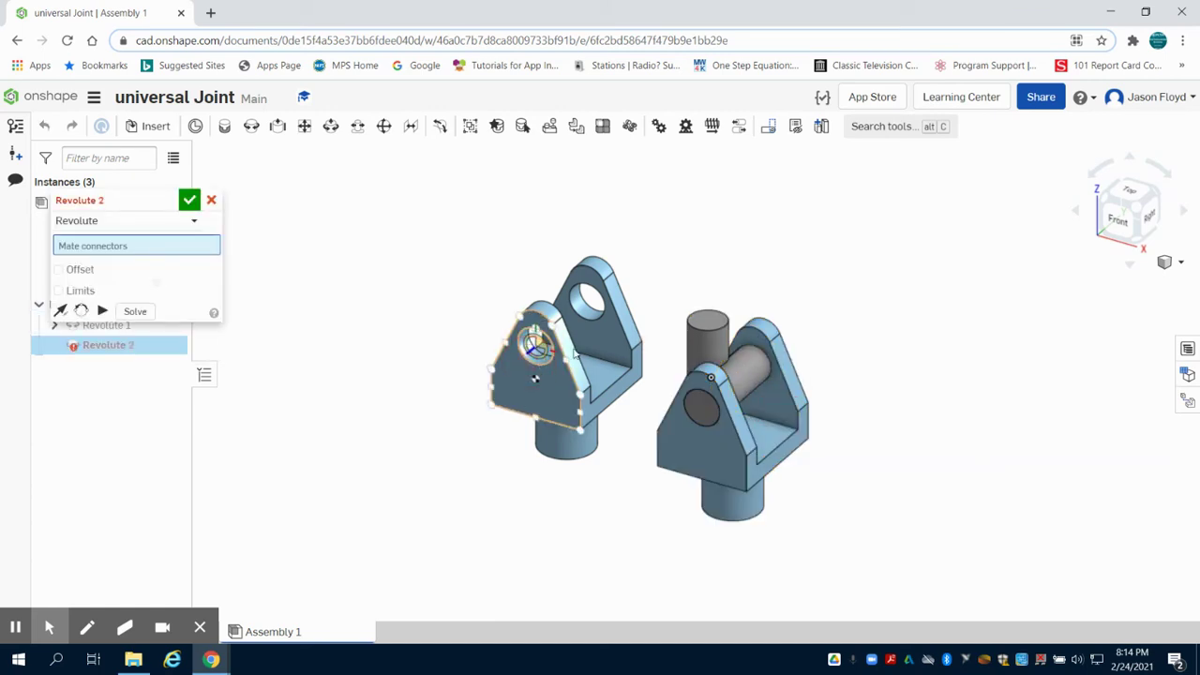
click(714, 323)
click(921, 354)
click(600, 410)
key(Escape)
Swing the yokes to test the revolute mates
drag(647, 419, 618, 204)
drag(767, 466, 907, 412)
right_drag(1009, 304, 1010, 319)
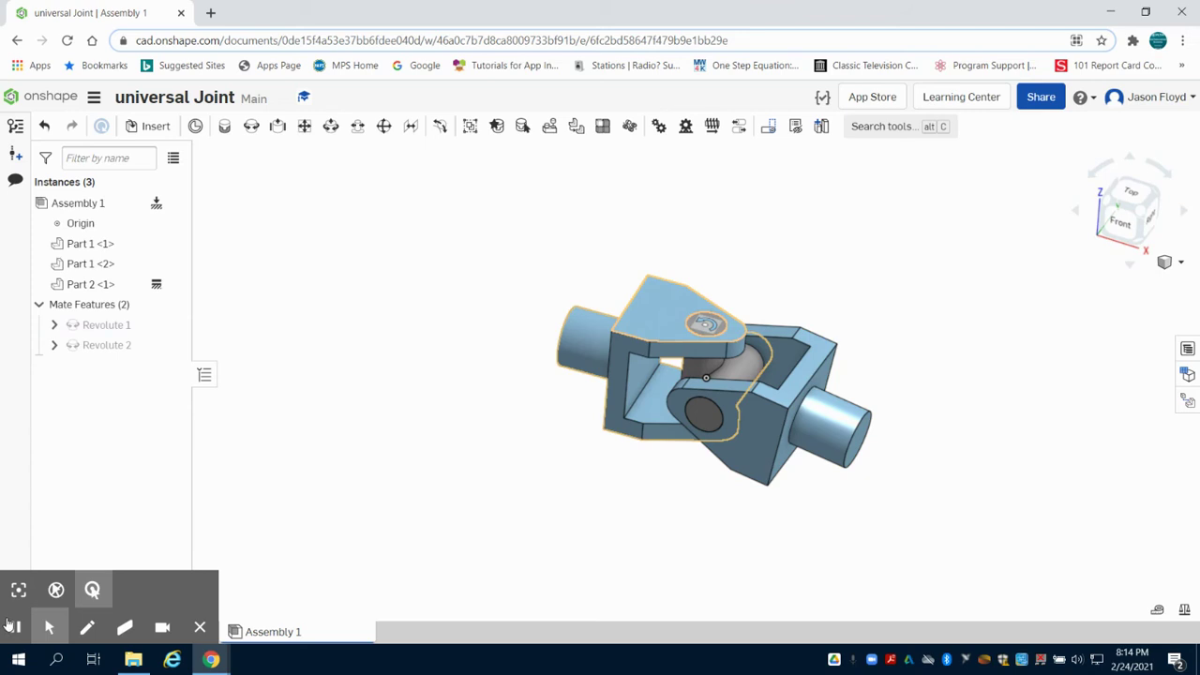
Turn on Revolute 1's rotation limits of 40° to 120°
click(8, 626)
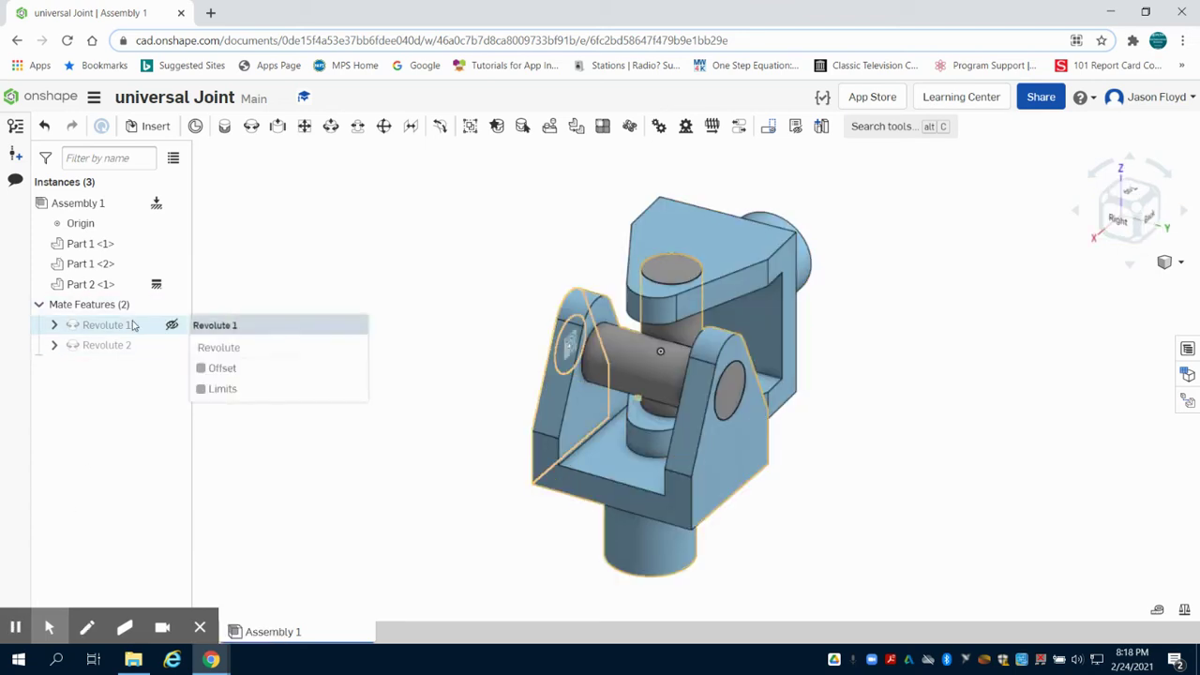
double_click(133, 324)
click(80, 324)
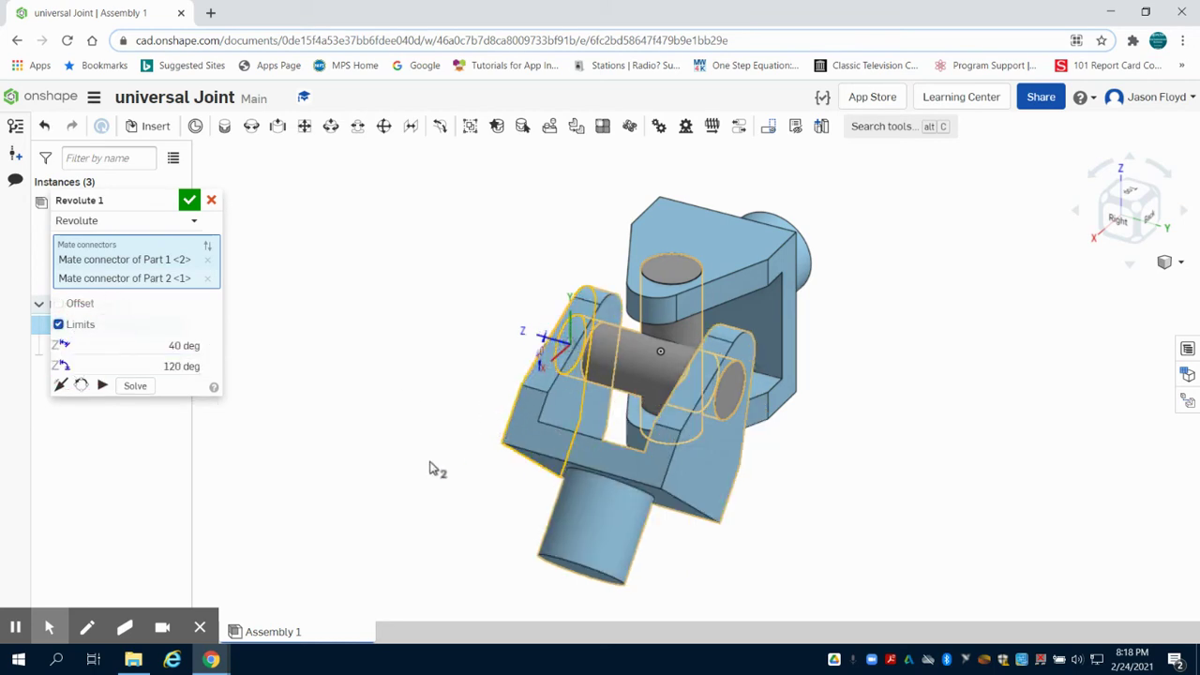
Swing the yoke up to its 120° limit and down to its 40° limit
right_drag(437, 469, 410, 441)
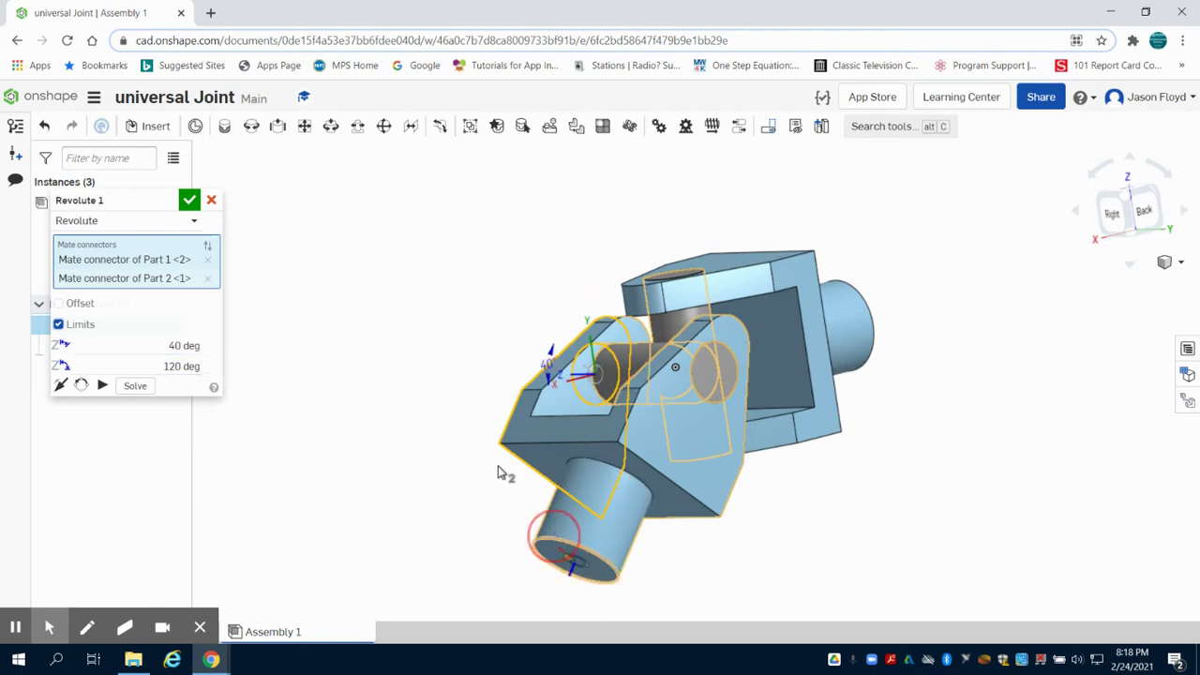
drag(497, 473, 927, 322)
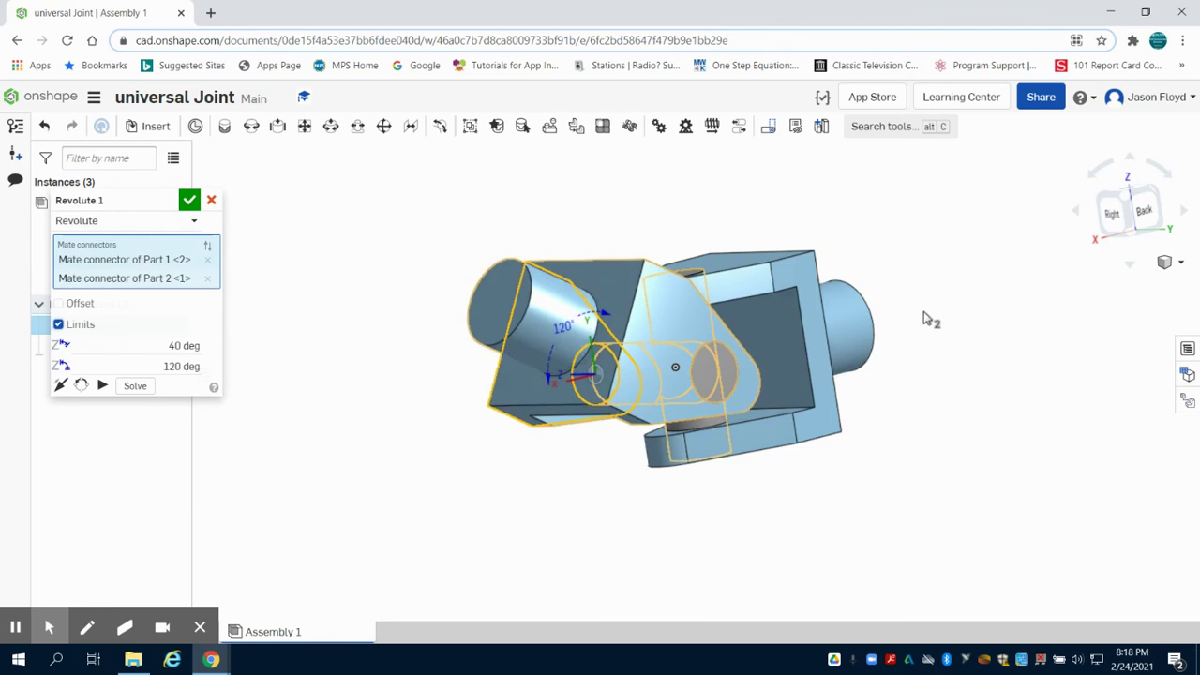
right_drag(927, 321, 919, 327)
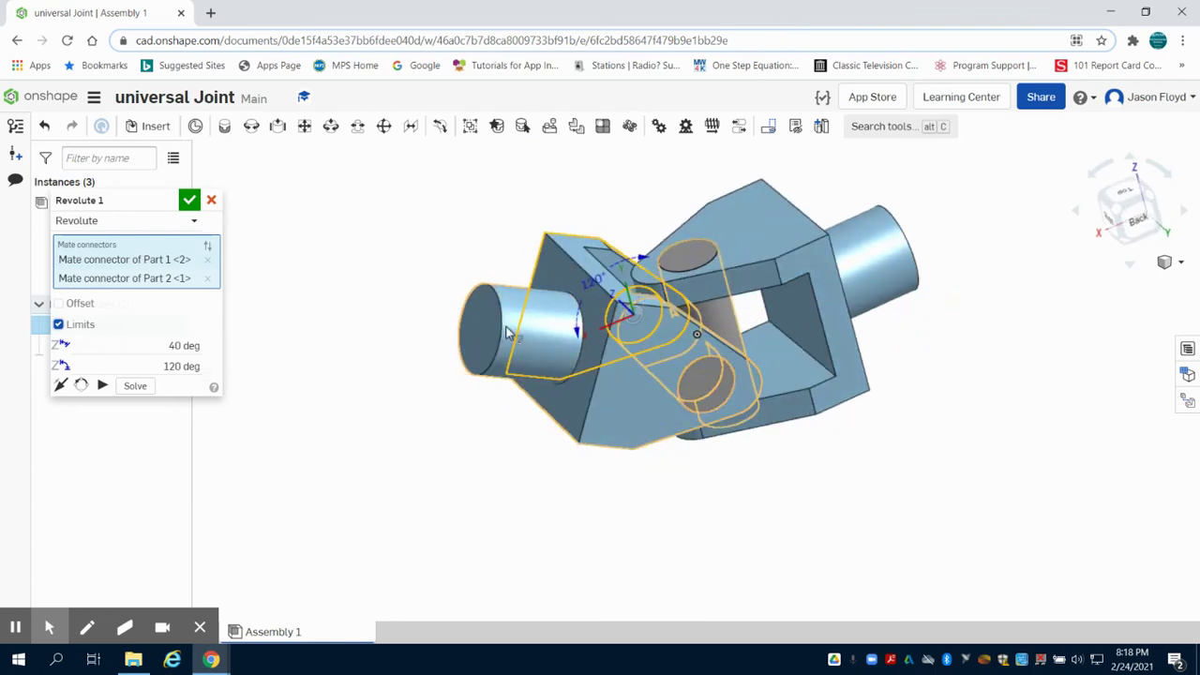
click(514, 431)
drag(514, 431, 140, 351)
Keep Revolute 1's limits and enable Revolute 2 limits with a 230° minimum
click(190, 200)
double_click(131, 345)
click(81, 323)
click(855, 283)
right_drag(834, 267, 906, 286)
drag(825, 187, 973, 343)
click(147, 365)
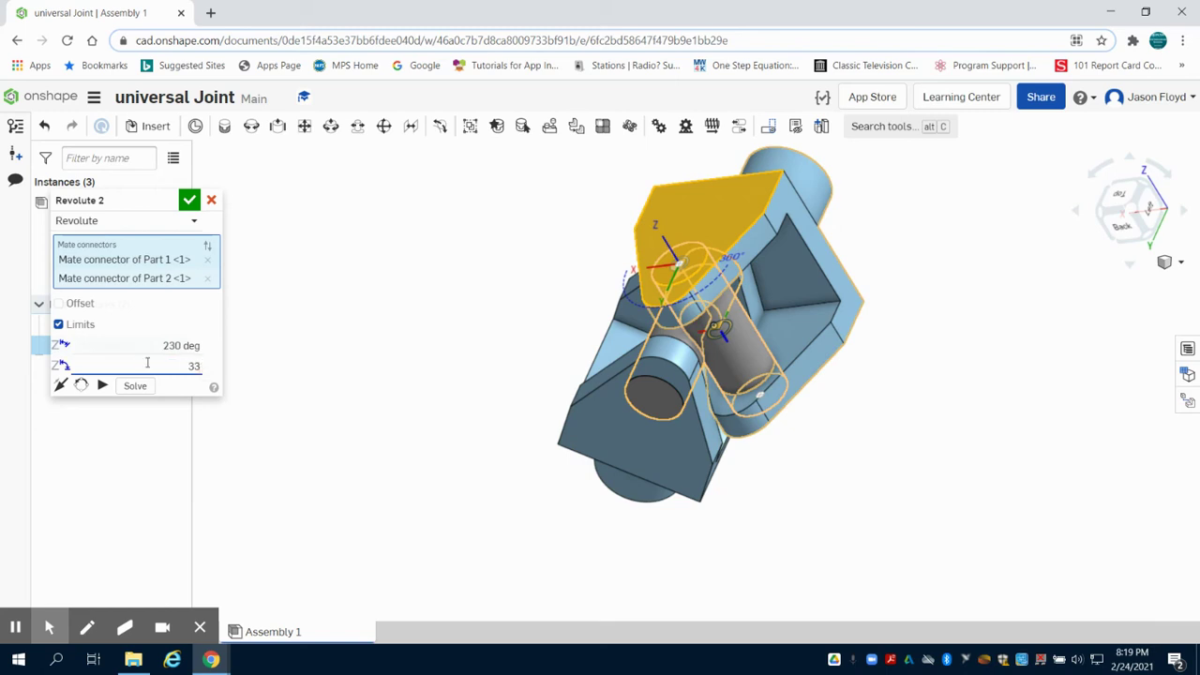
Swing the joint, then change Revolute 2's minimum limit to 240°
drag(891, 327, 724, 485)
right_drag(944, 352, 930, 294)
scroll(750, 417, up, 10)
scroll(803, 403, down, 5)
scroll(365, 372, down, 2)
click(166, 345)
key(Return)
Snap the view of the joint to a standard orientation
click(449, 289)
click(1098, 259)
click(1093, 262)
scroll(1031, 305, down, 5)
Discard Revolute 2's edits and reset its limits to 220° minimum, 320° maximum
right_click(287, 310)
click(212, 201)
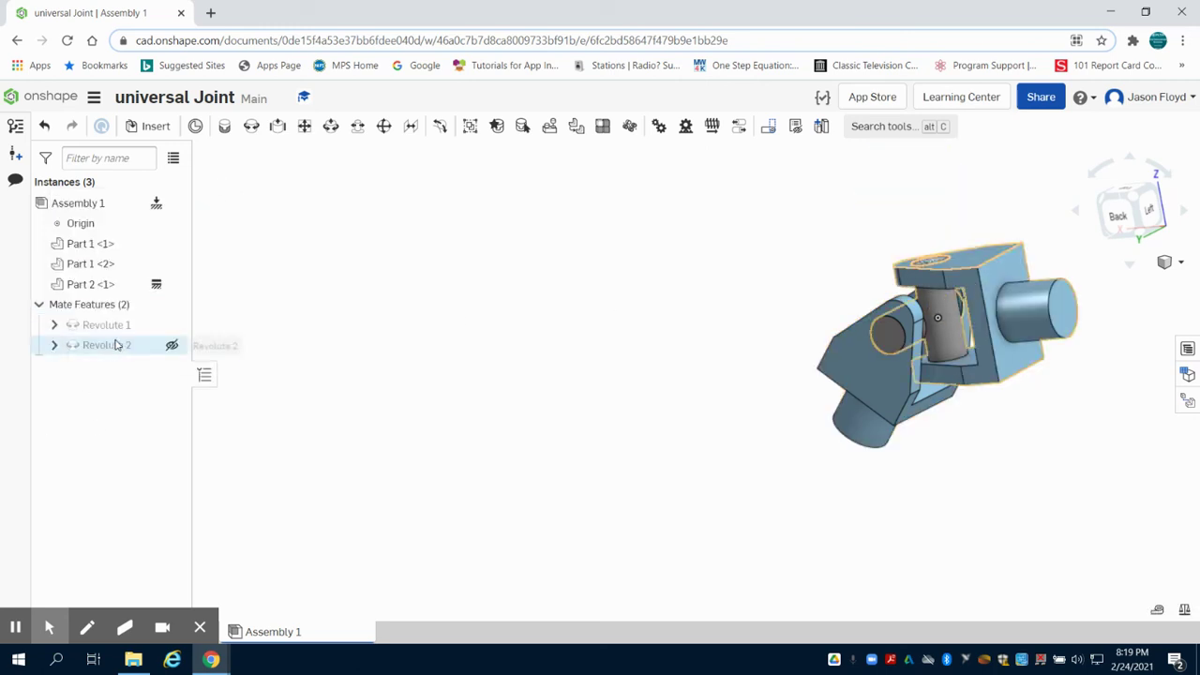
double_click(118, 346)
click(85, 325)
click(173, 345)
click(177, 365)
text(320)
key(Return)
Swing the right yoke to test the limits and confirm Revolute 2
drag(1064, 288, 876, 368)
right_drag(1018, 483, 1008, 508)
drag(1043, 280, 1076, 120)
drag(863, 62, 861, 59)
click(189, 197)
Swing both yokes into new poses to check the joint
click(1137, 218)
drag(647, 374, 562, 450)
drag(865, 333, 605, 522)
drag(604, 435, 562, 413)
Animate Revolute 1 from 40° to 120°, reciprocating over 100 steps
right_click(106, 324)
click(157, 491)
click(279, 274)
click(147, 333)
click(116, 581)
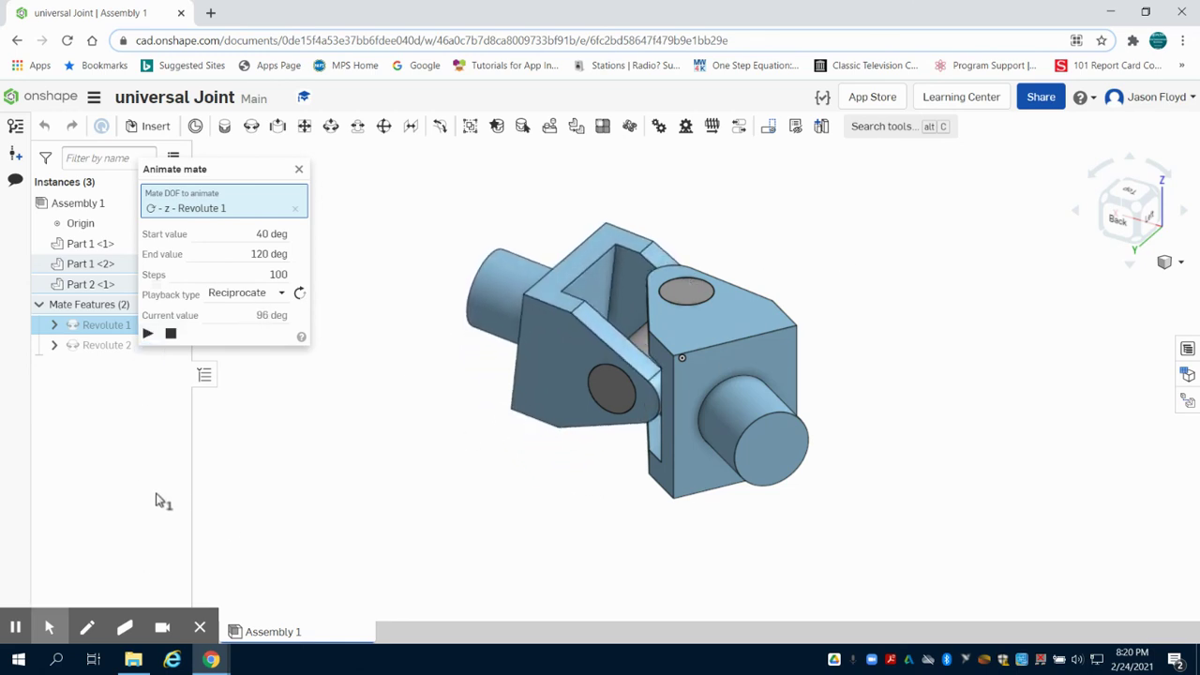